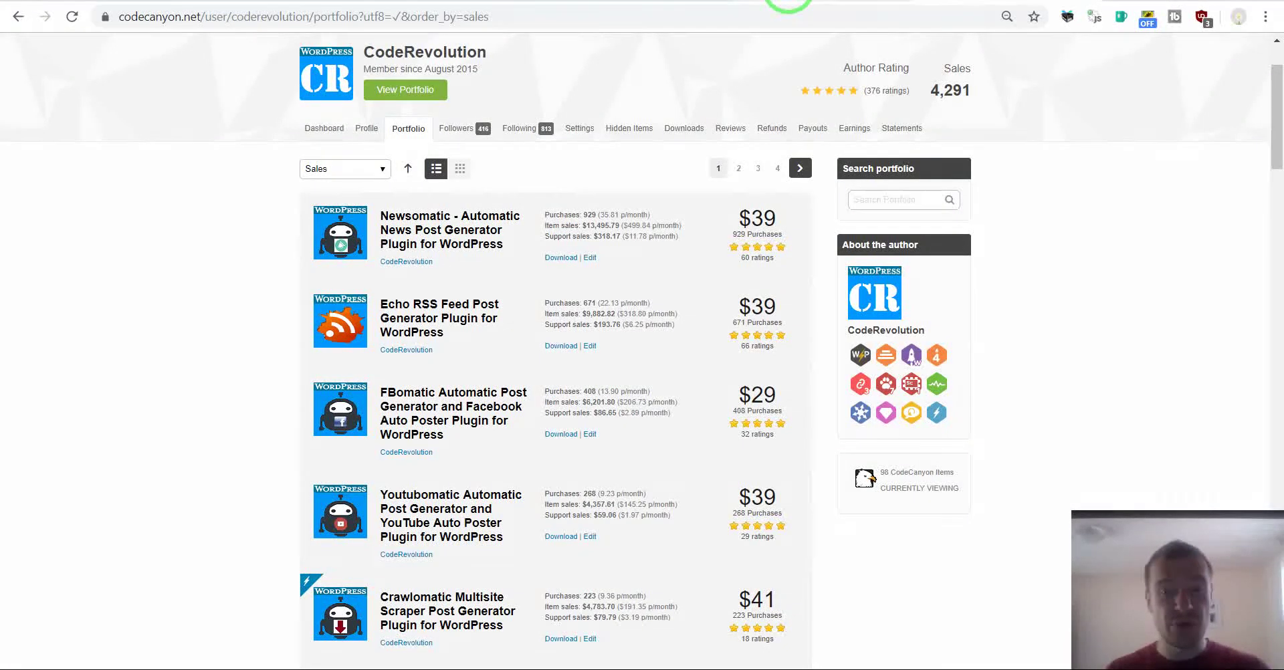
# Switch to the Google My Business page for finding and managing a business
pyautogui.click(789, 2)
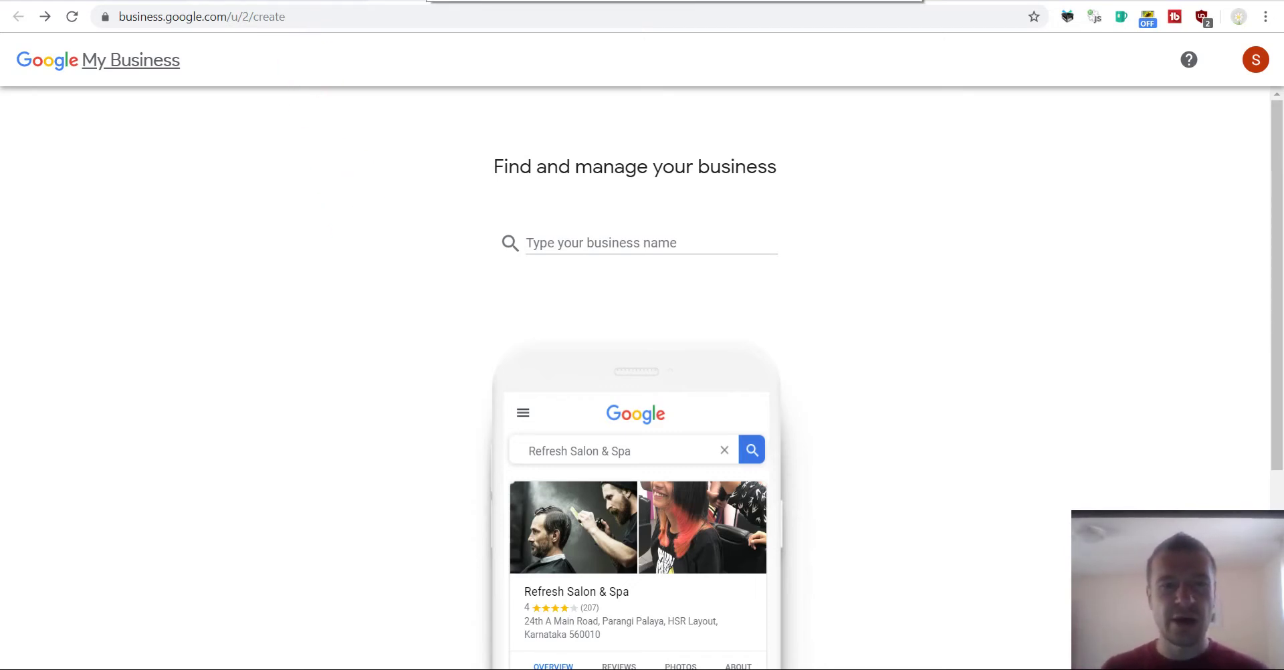
pyautogui.click(424, 1)
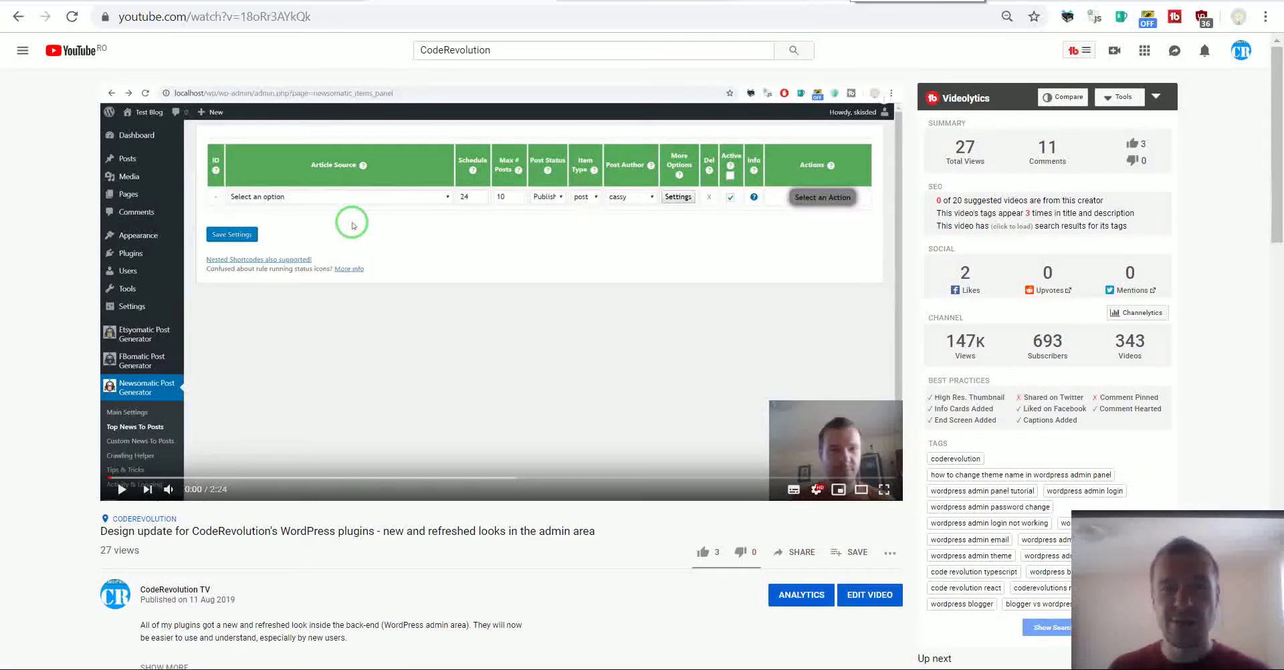
pyautogui.click(842, 1)
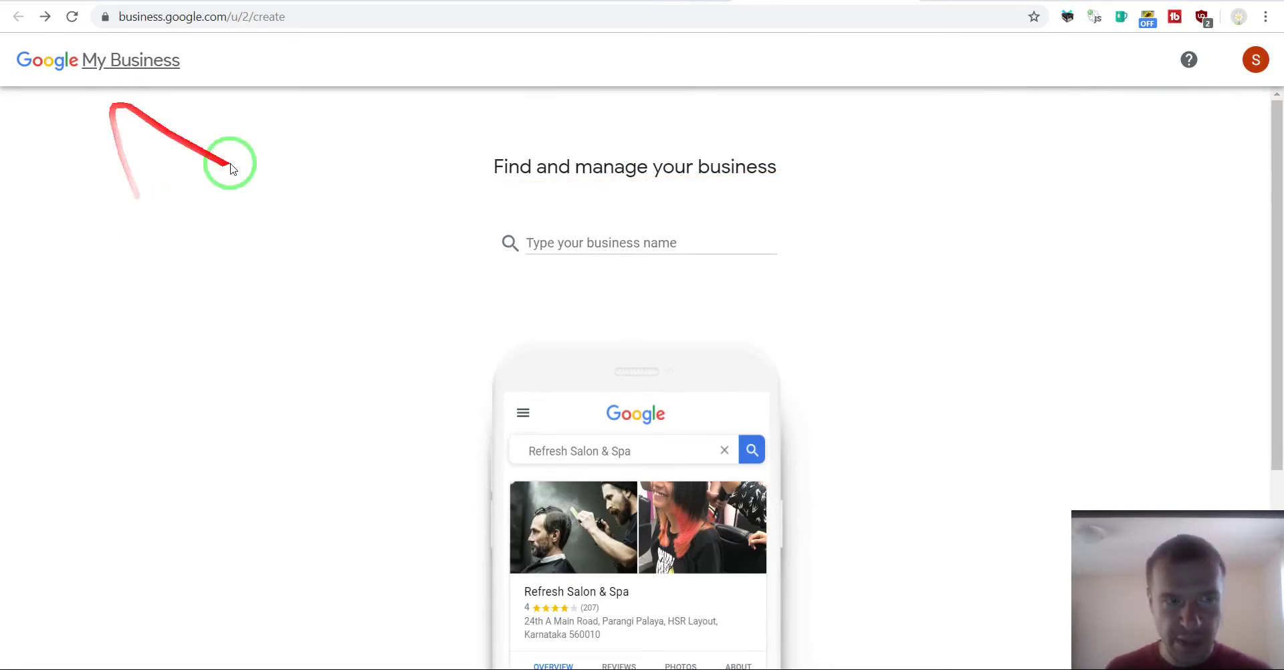
# Create a new business named "My Awesome WordPress Plugins" and continue to the location question
pyautogui.click(623, 247)
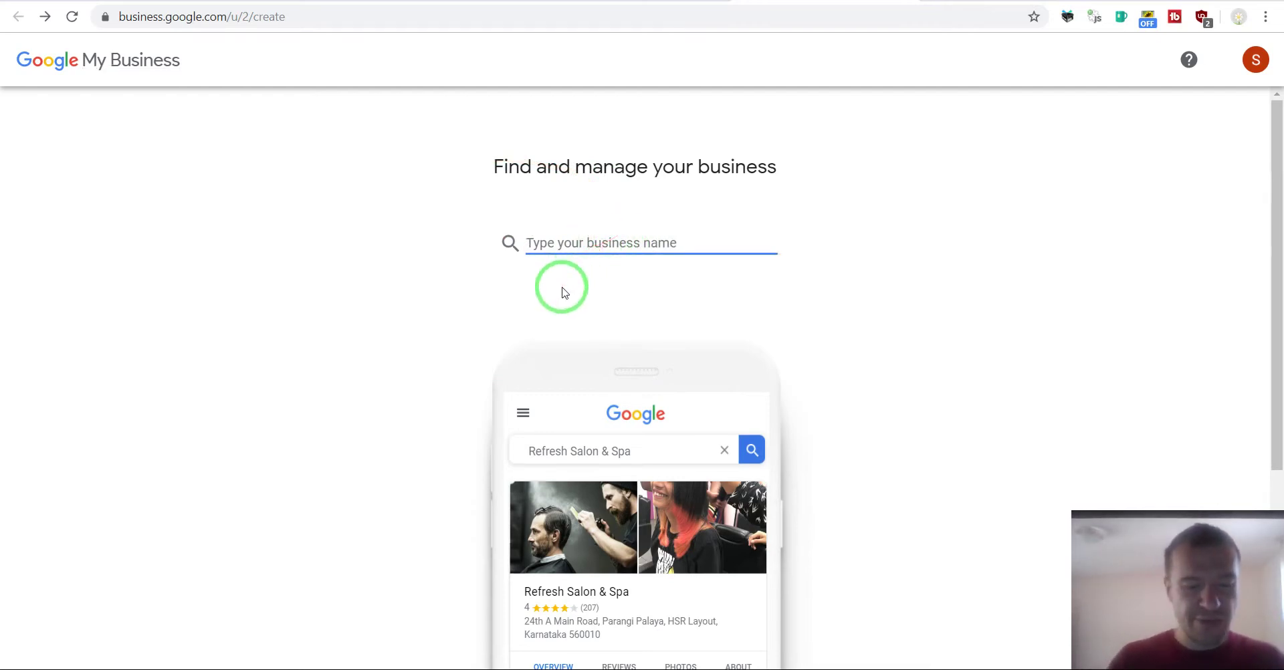
pyautogui.write('My Asw')
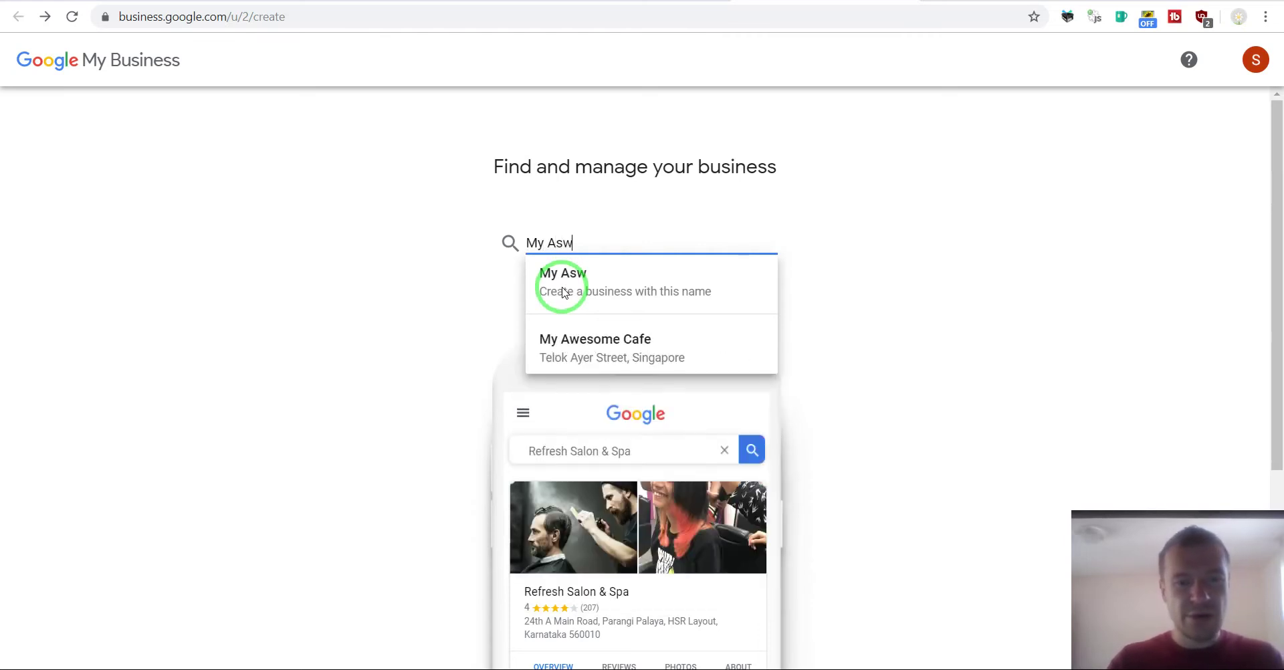
pyautogui.press('BackSpace')
pyautogui.press('BackSpace')
pyautogui.write('wesome ')
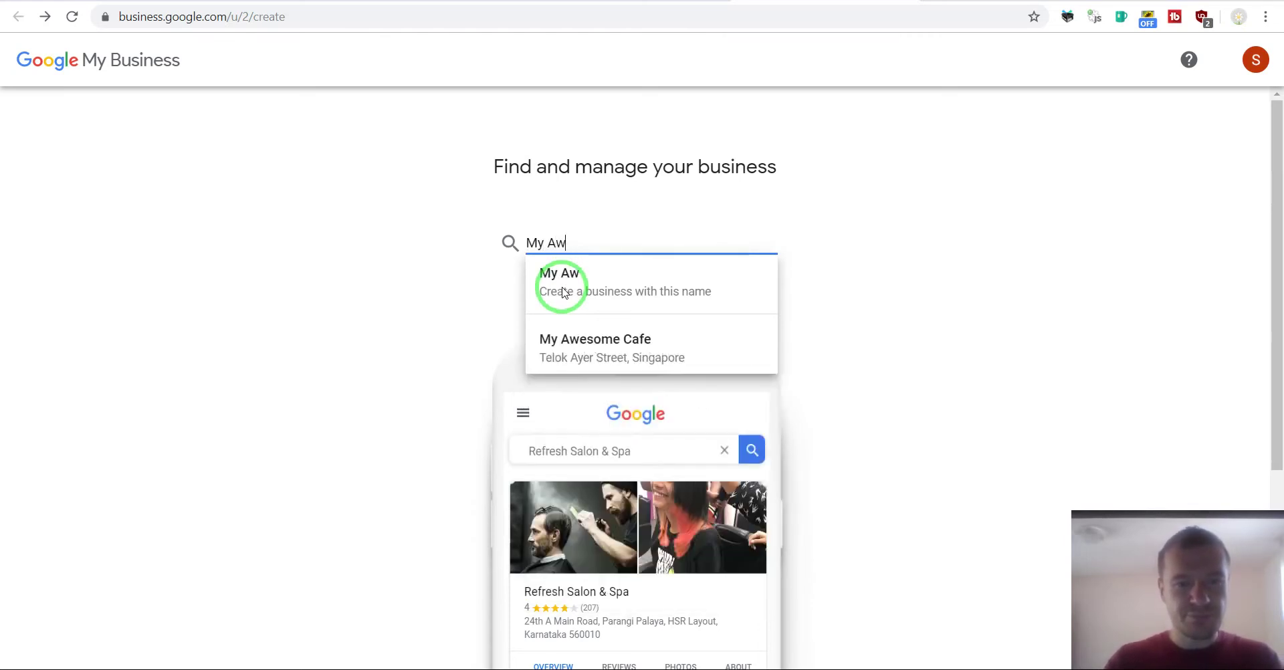
pyautogui.write('WordPRes')
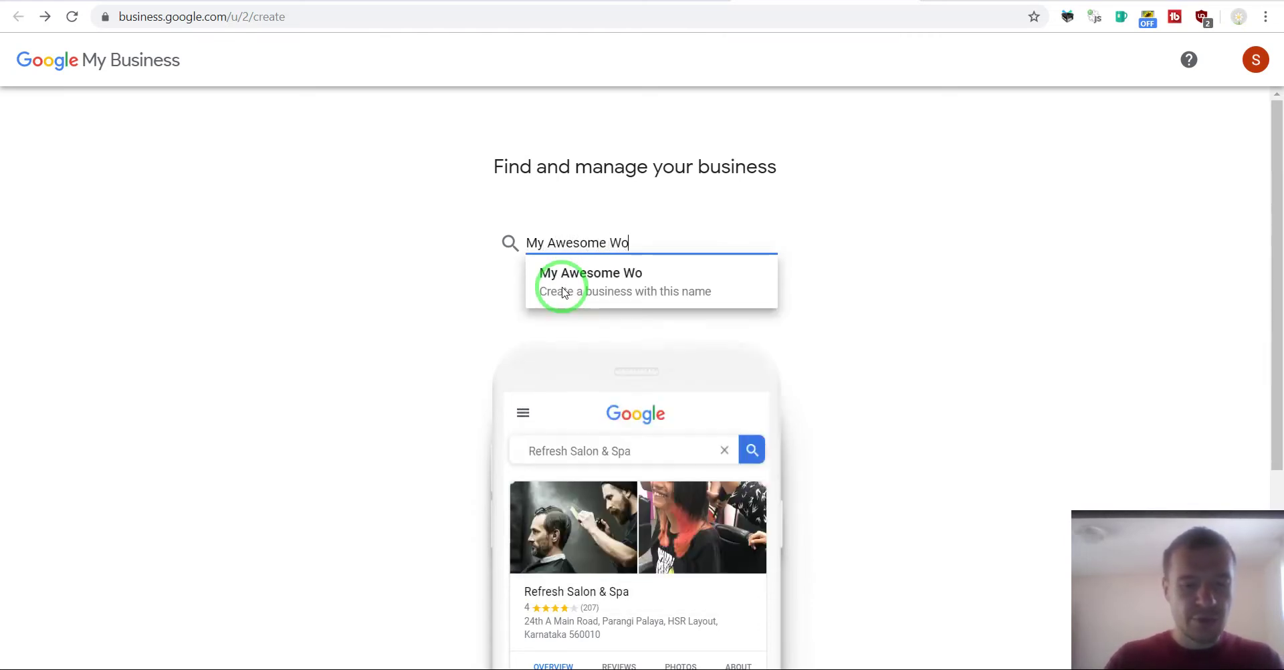
pyautogui.press('BackSpace')
pyautogui.press('BackSpace')
pyautogui.press('BackSpace')
pyautogui.write('ress Plugins')
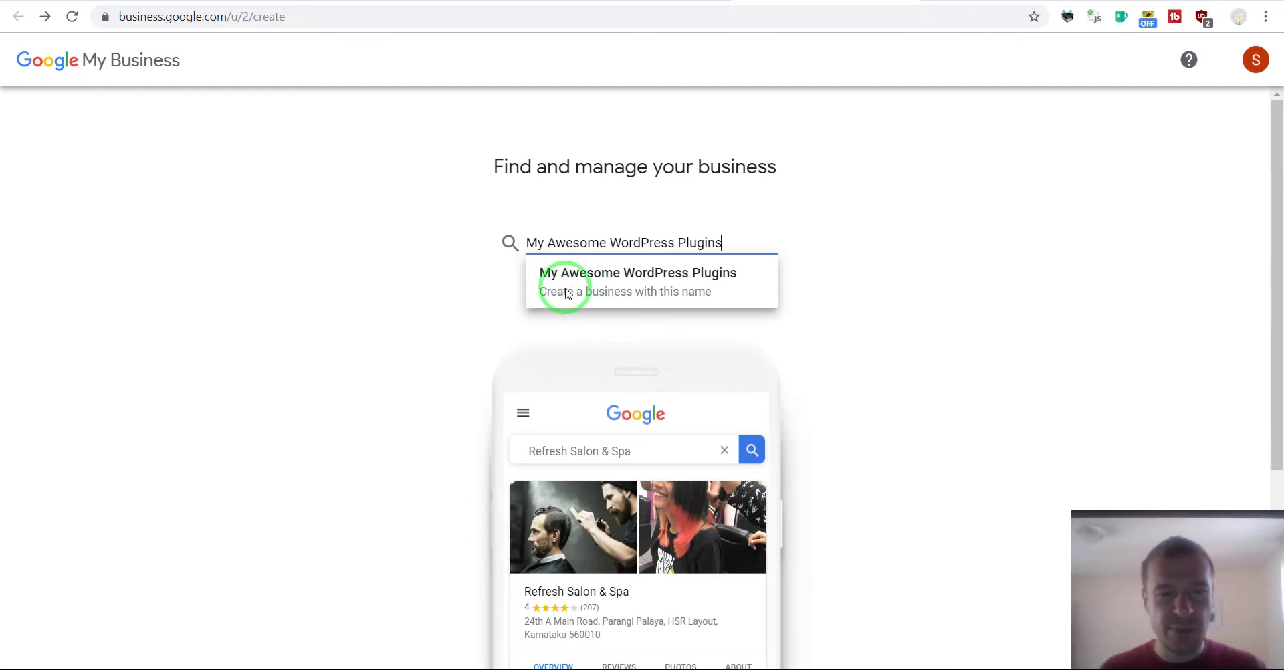
pyautogui.click(660, 294)
pyautogui.click(486, 375)
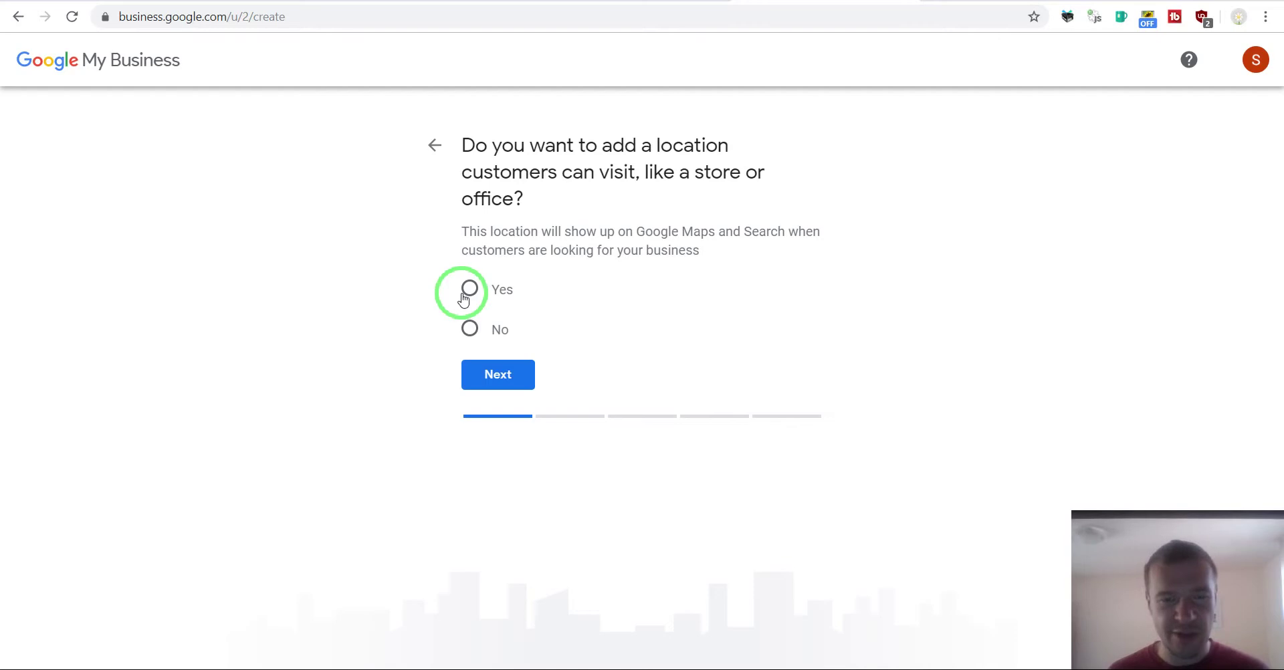
pyautogui.click(470, 329)
pyautogui.click(482, 374)
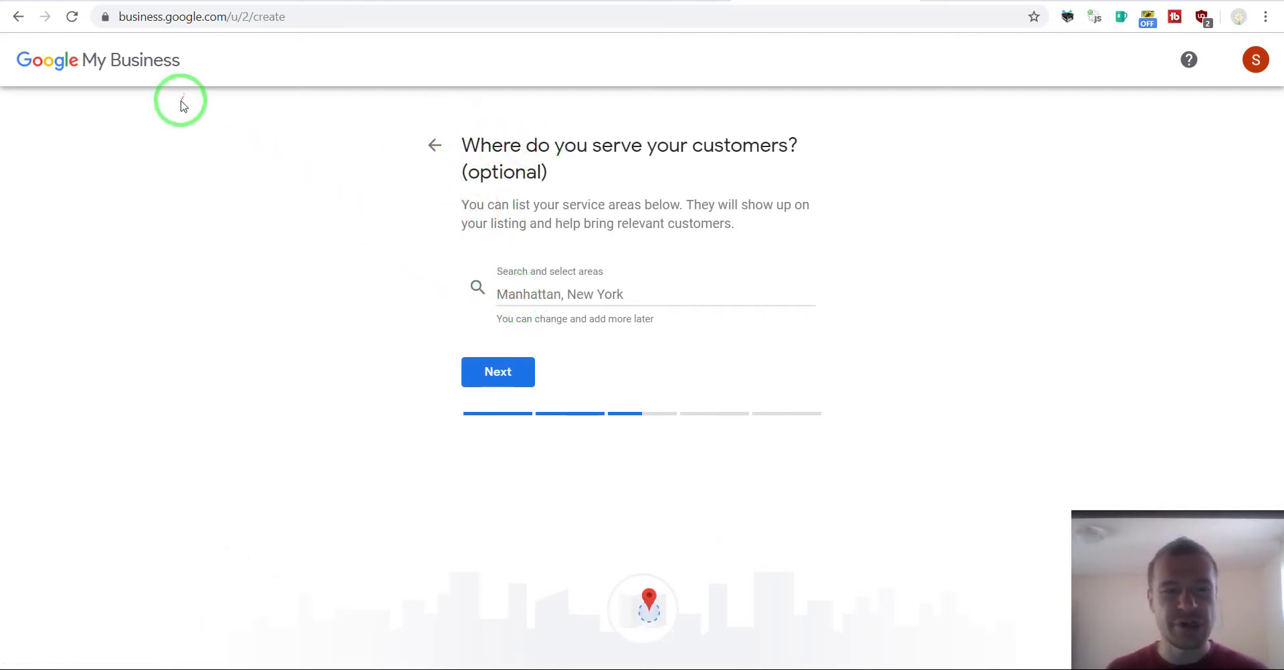
pyautogui.click(18, 16)
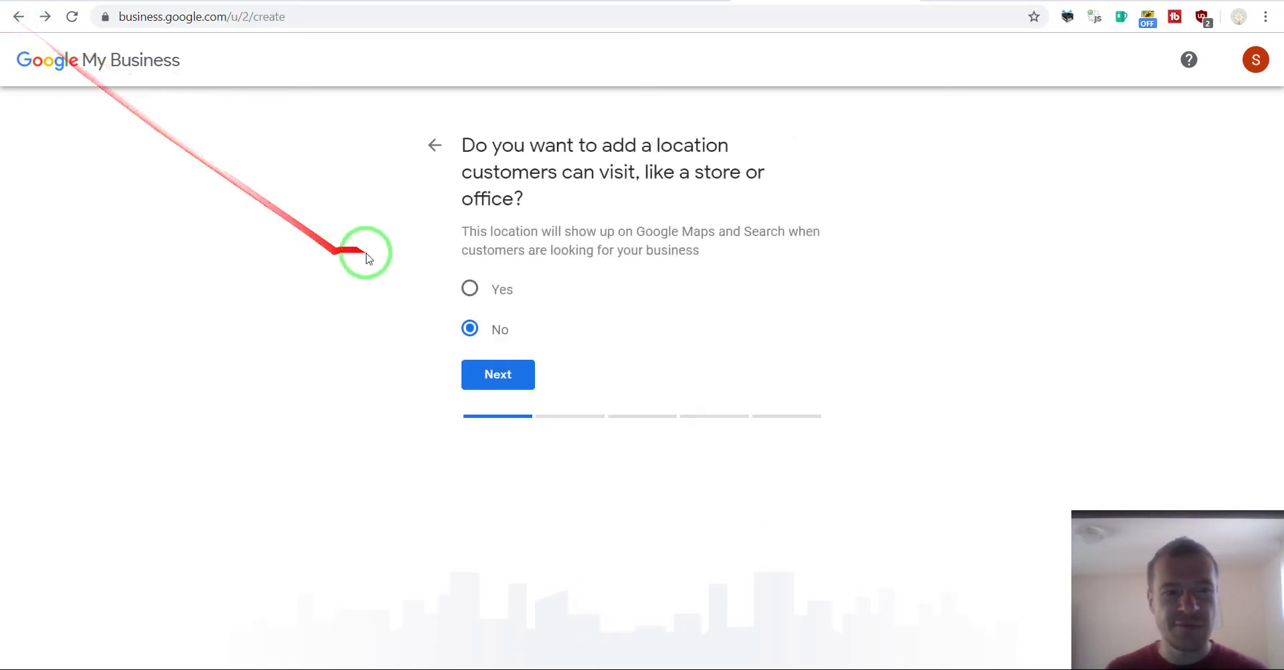
# Give the business a location customers can visit, with its street address, and confirm it also serves customers outside that location
pyautogui.click(470, 289)
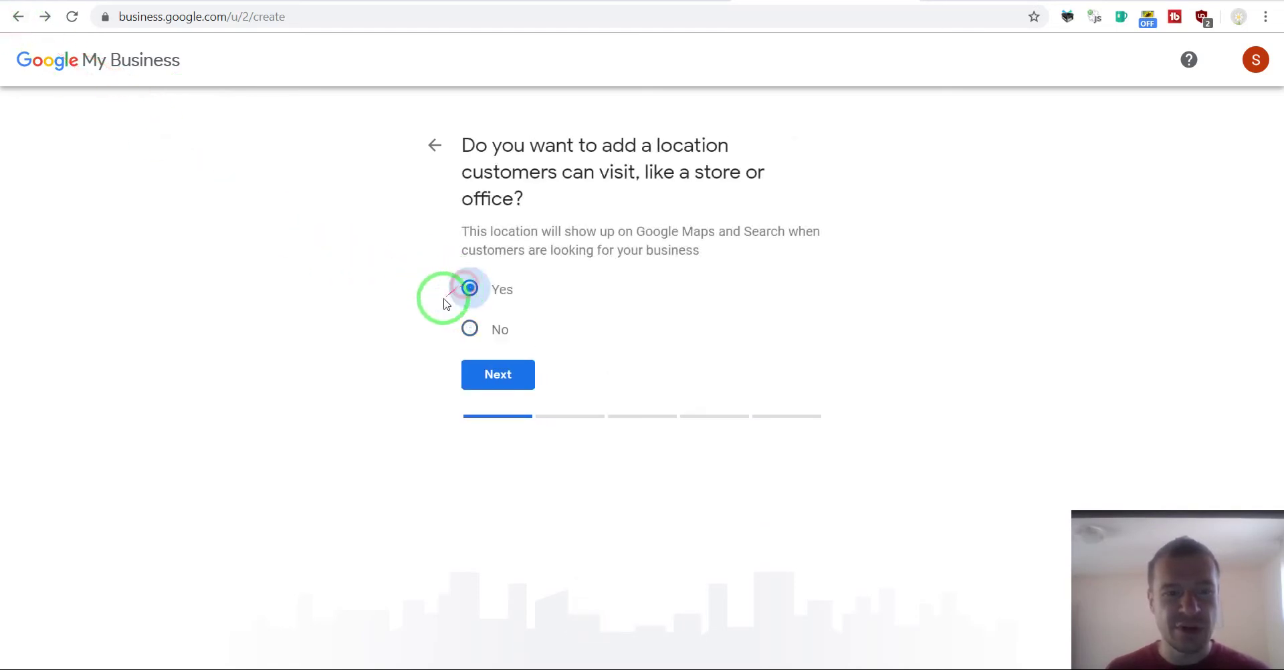
pyautogui.click(485, 375)
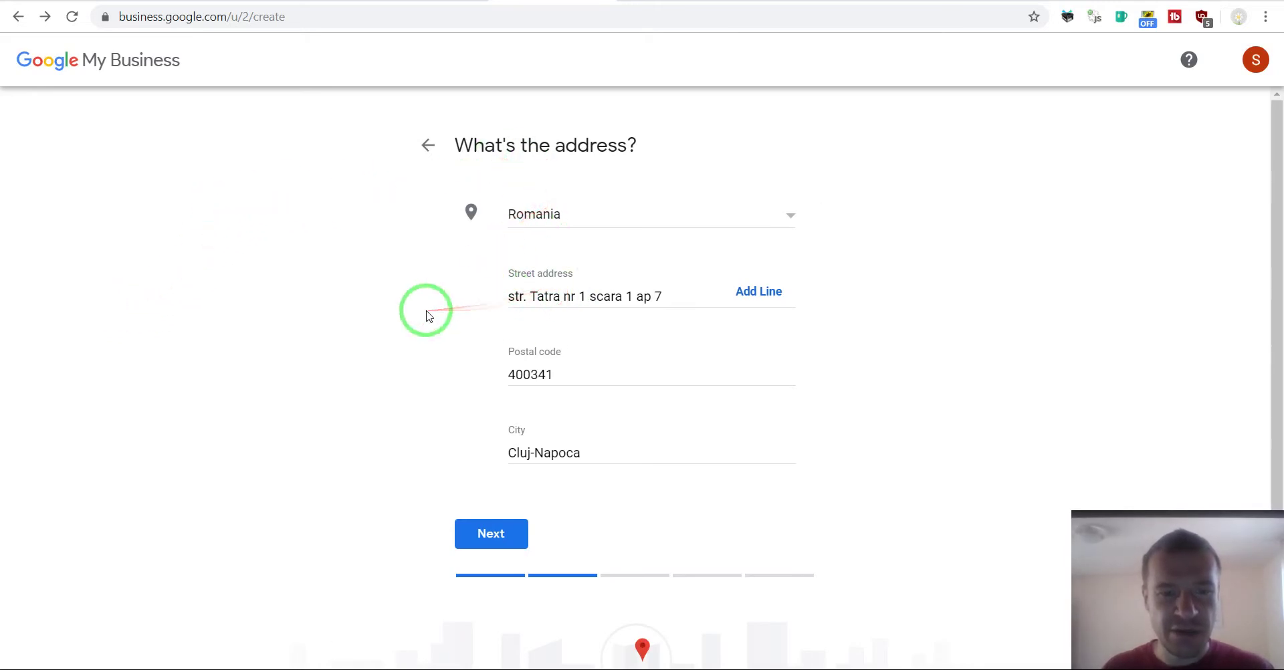
pyautogui.click(482, 531)
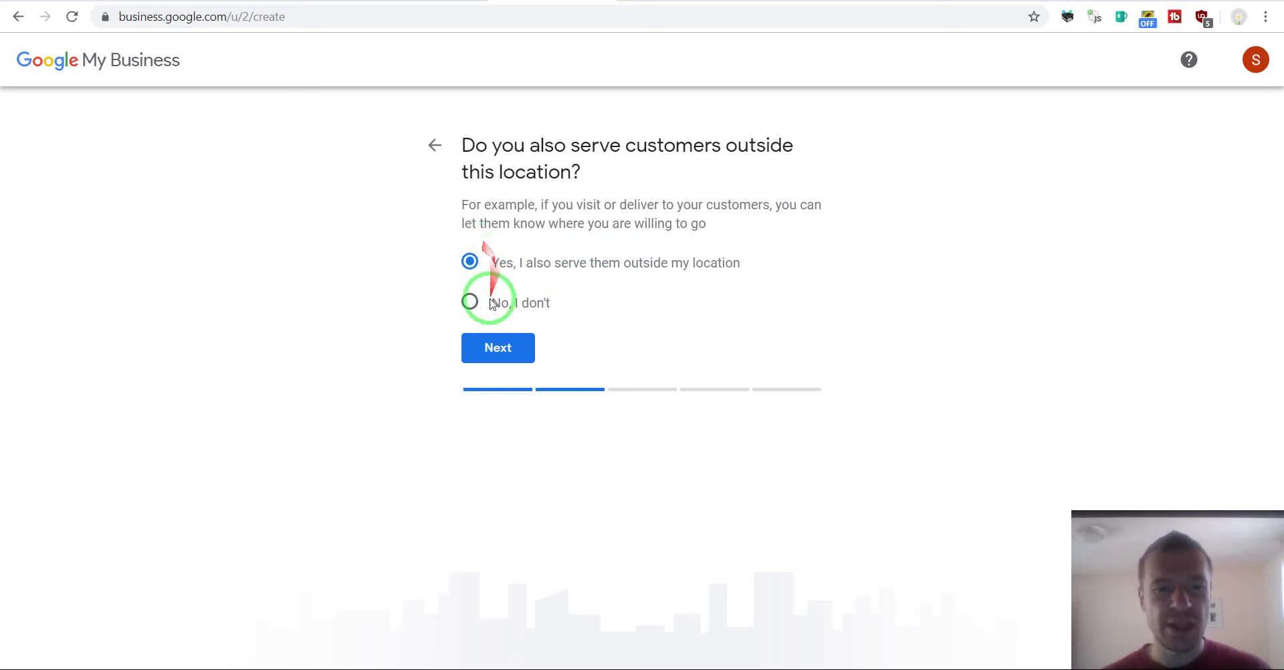
pyautogui.click(487, 348)
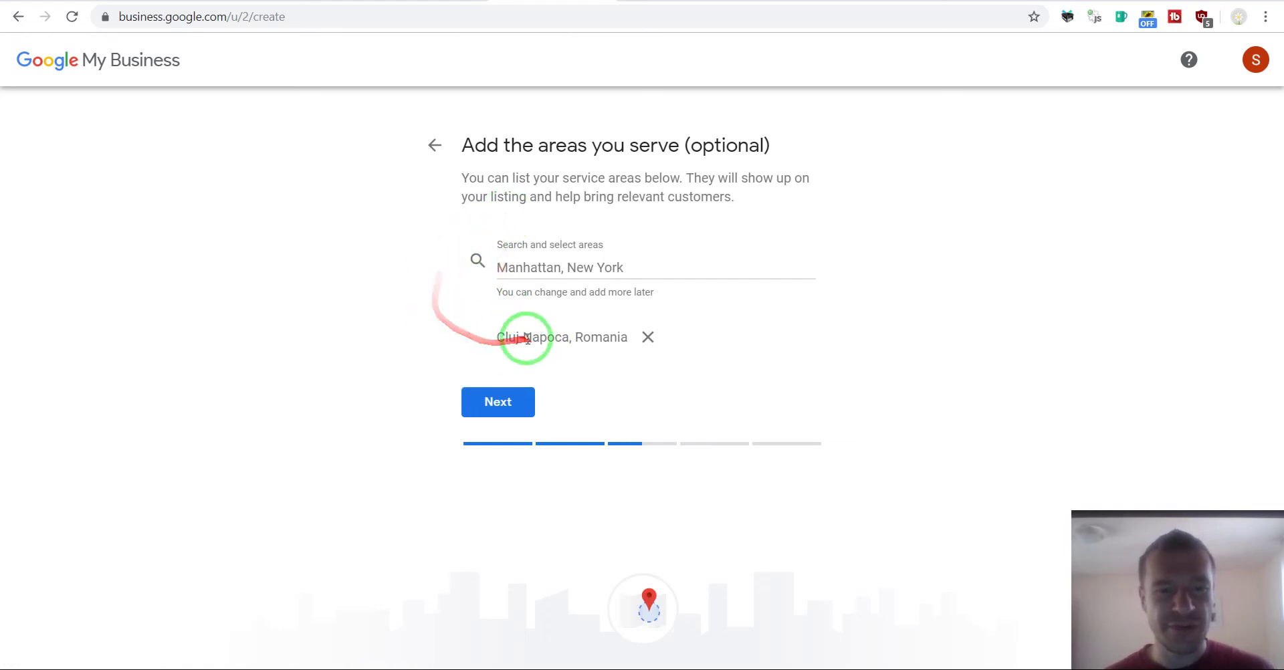
# Try România as an additional service area and remove it again
pyautogui.click(511, 277)
pyautogui.write('ro')
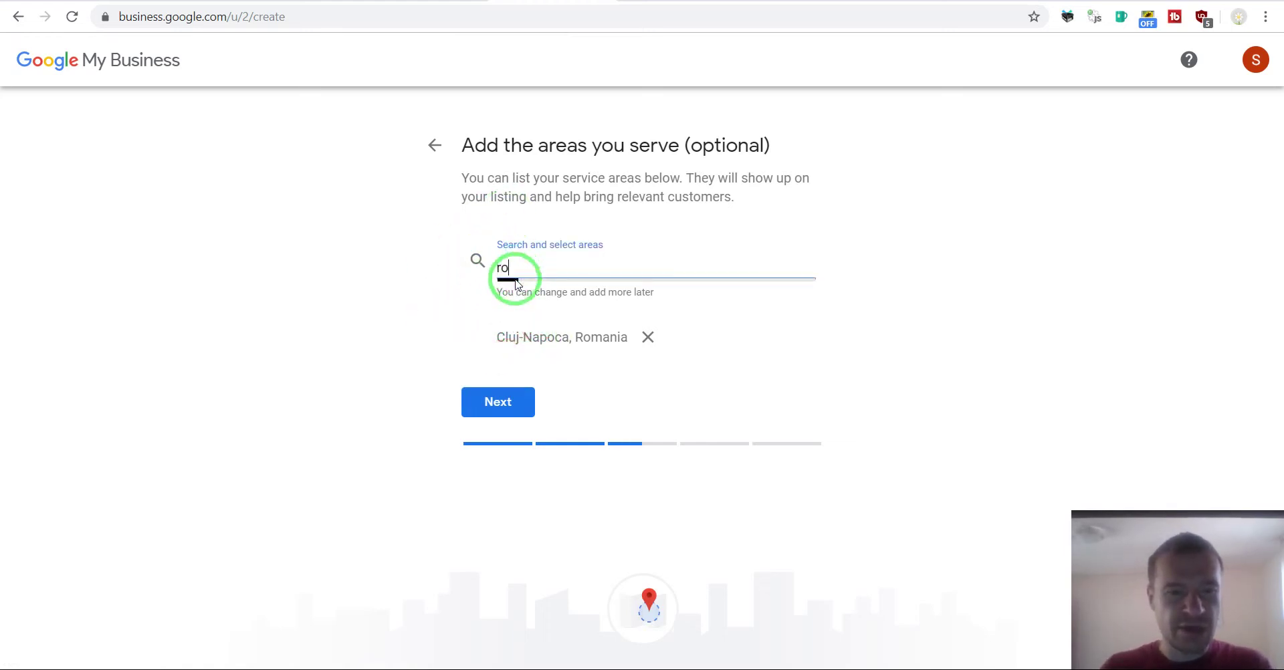
pyautogui.write('mani')
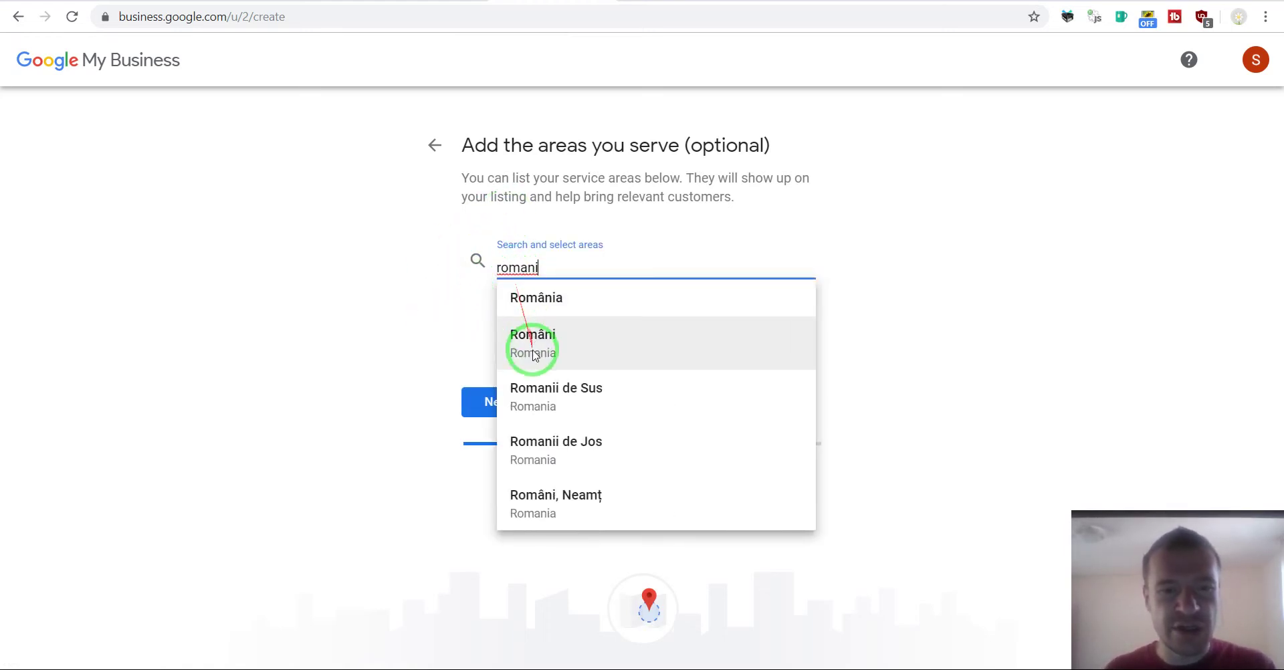
pyautogui.click(526, 298)
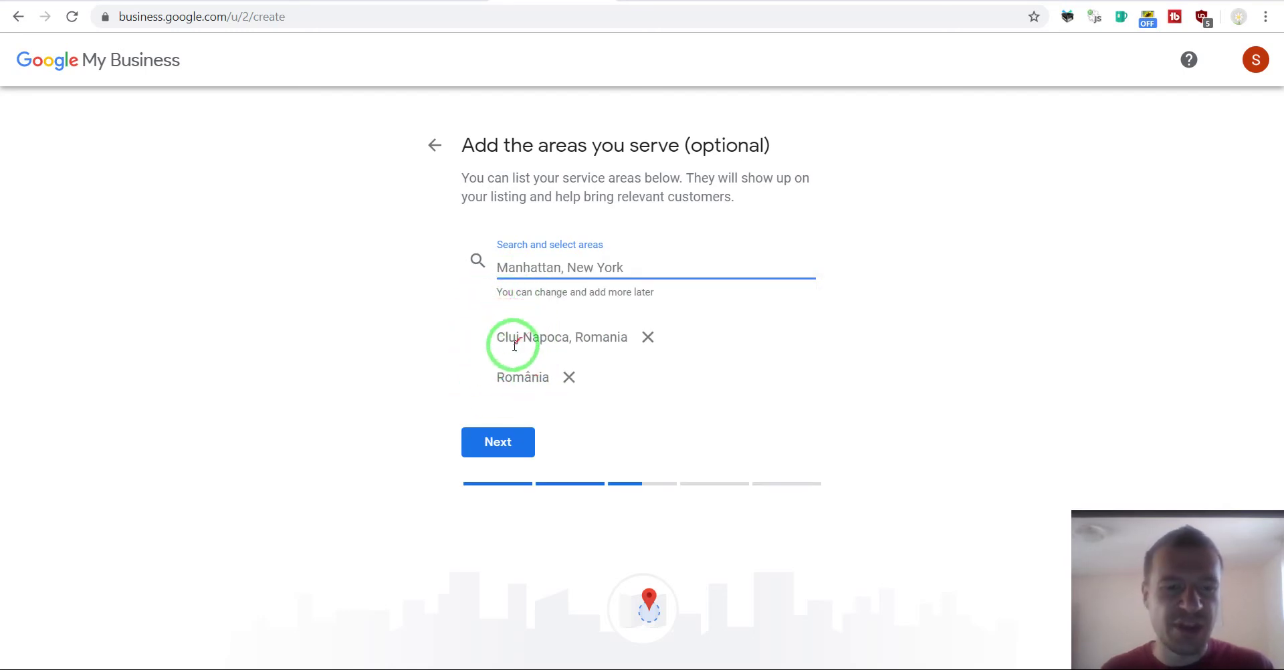
pyautogui.click(569, 377)
# Accept the suggested service area and set the business category to Software company
pyautogui.click(491, 403)
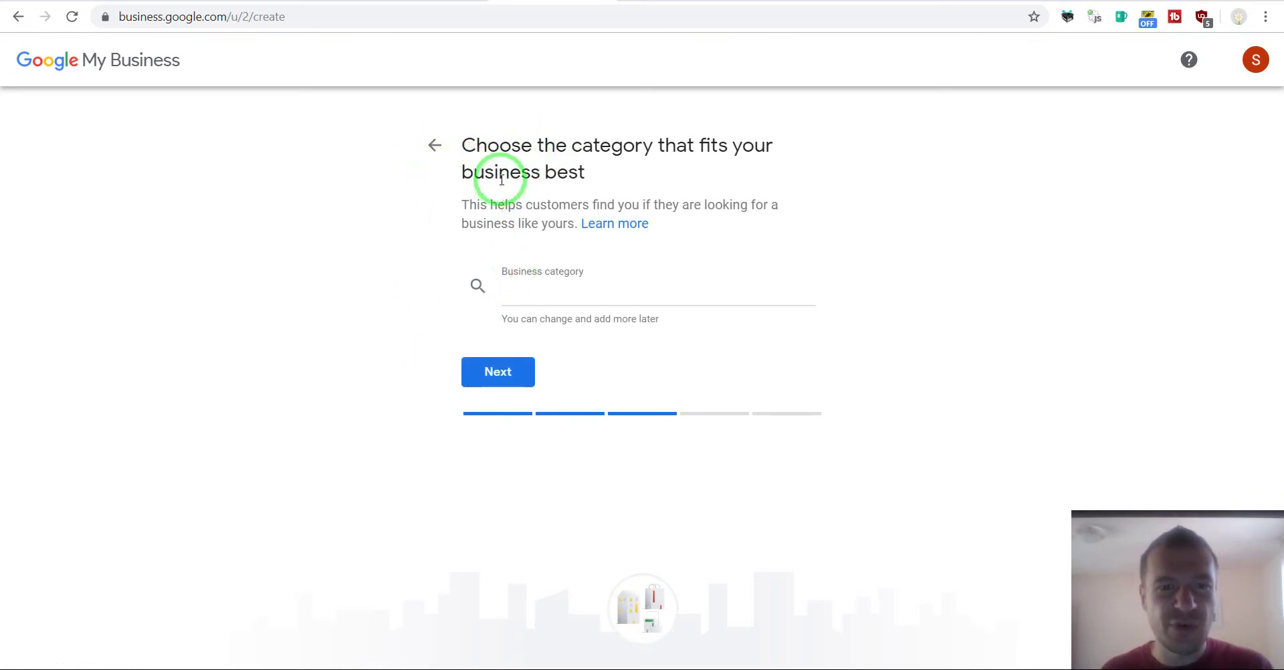
pyautogui.click(525, 294)
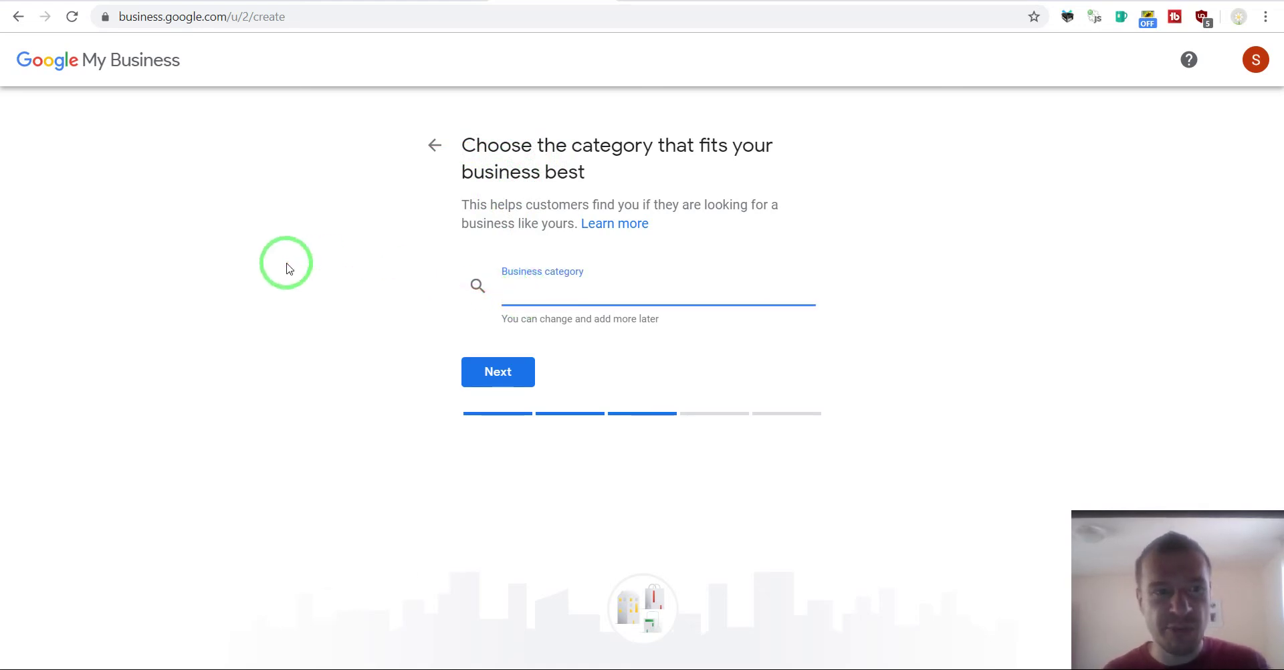
pyautogui.write('so')
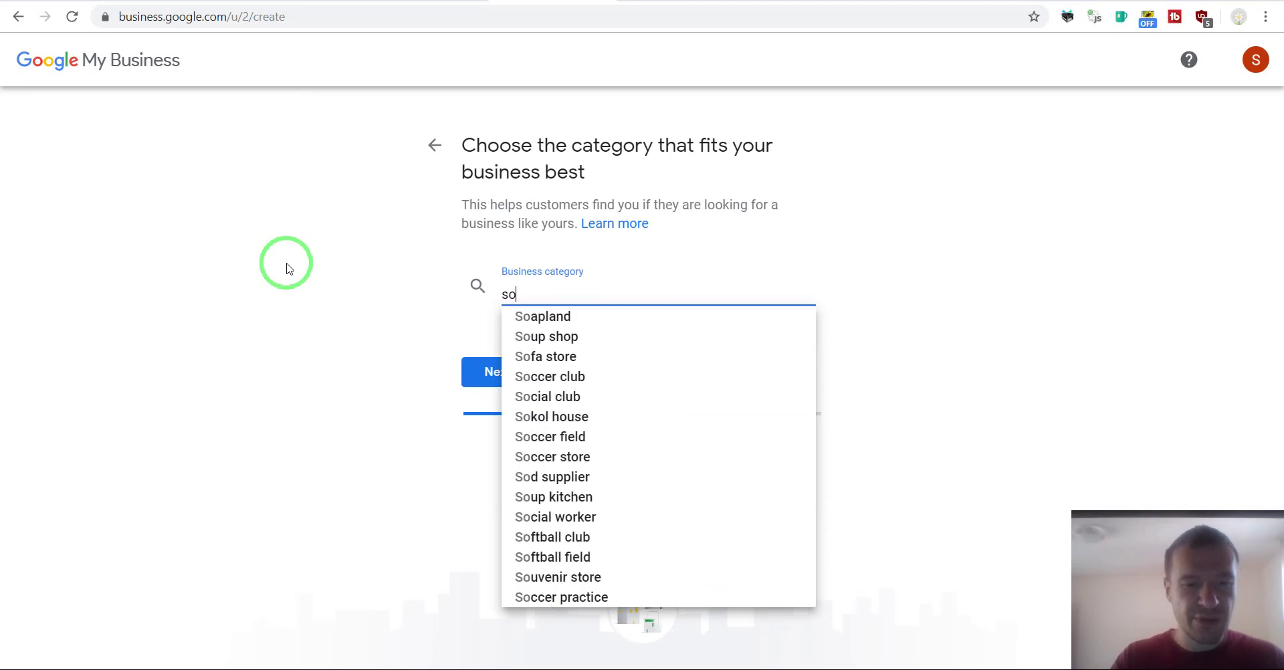
pyautogui.write('fware')
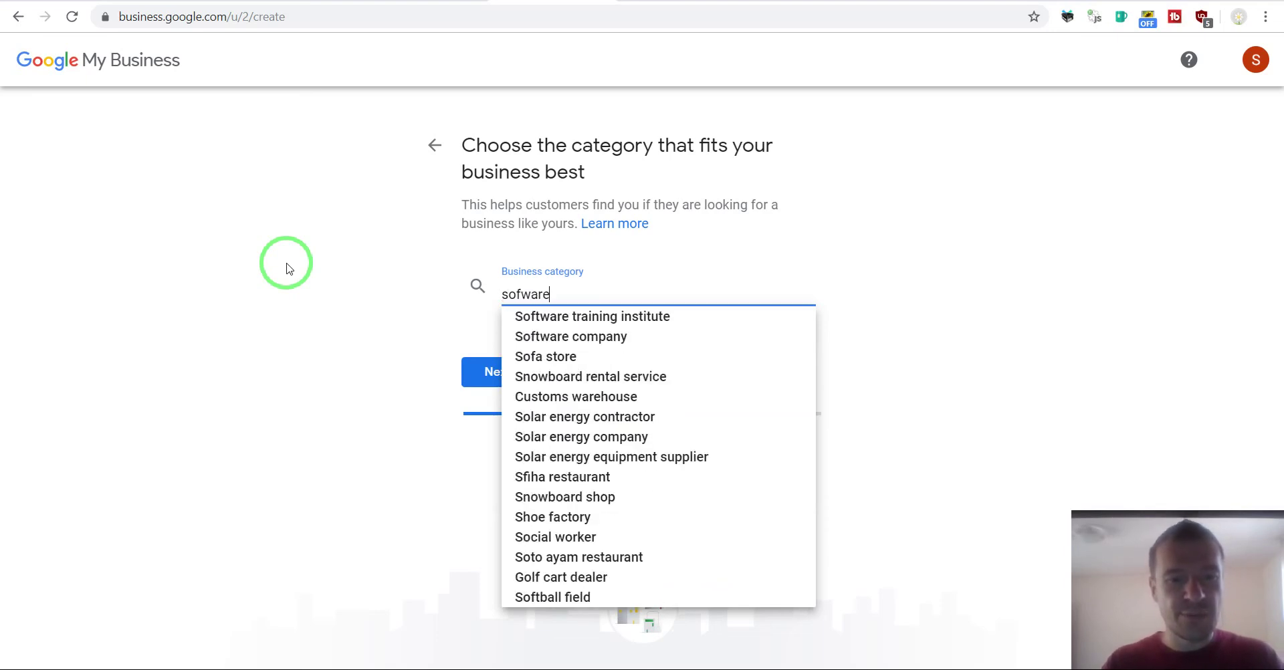
pyautogui.click(601, 339)
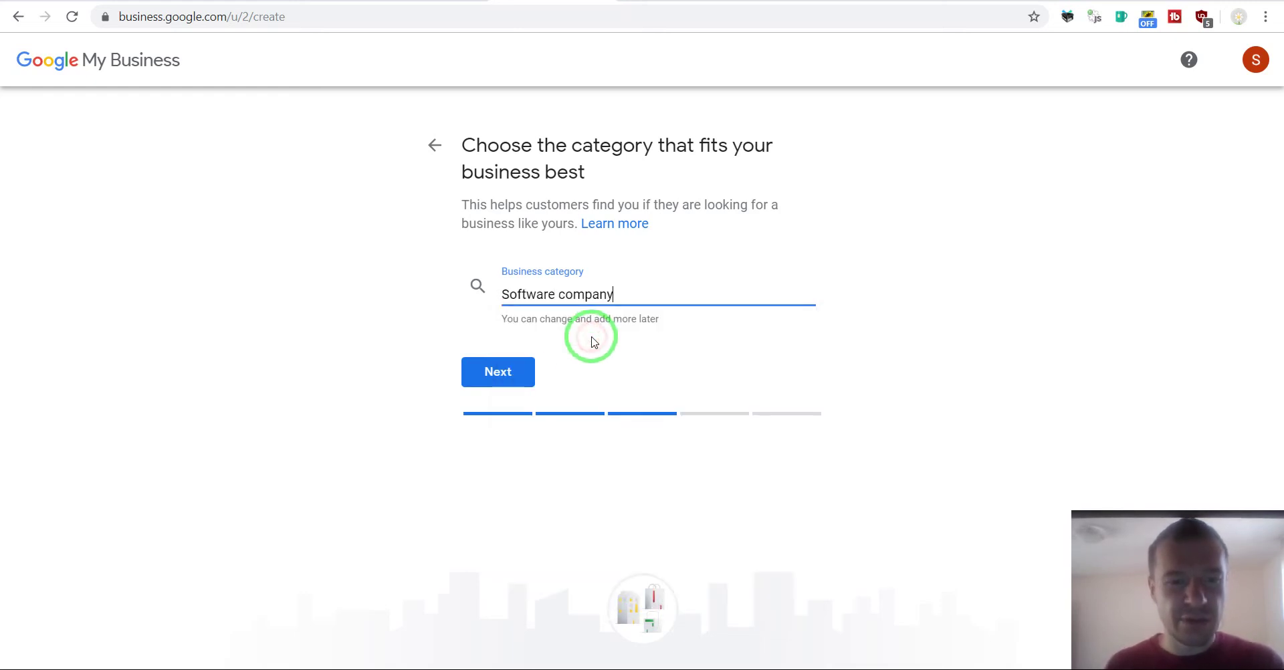
pyautogui.click(501, 374)
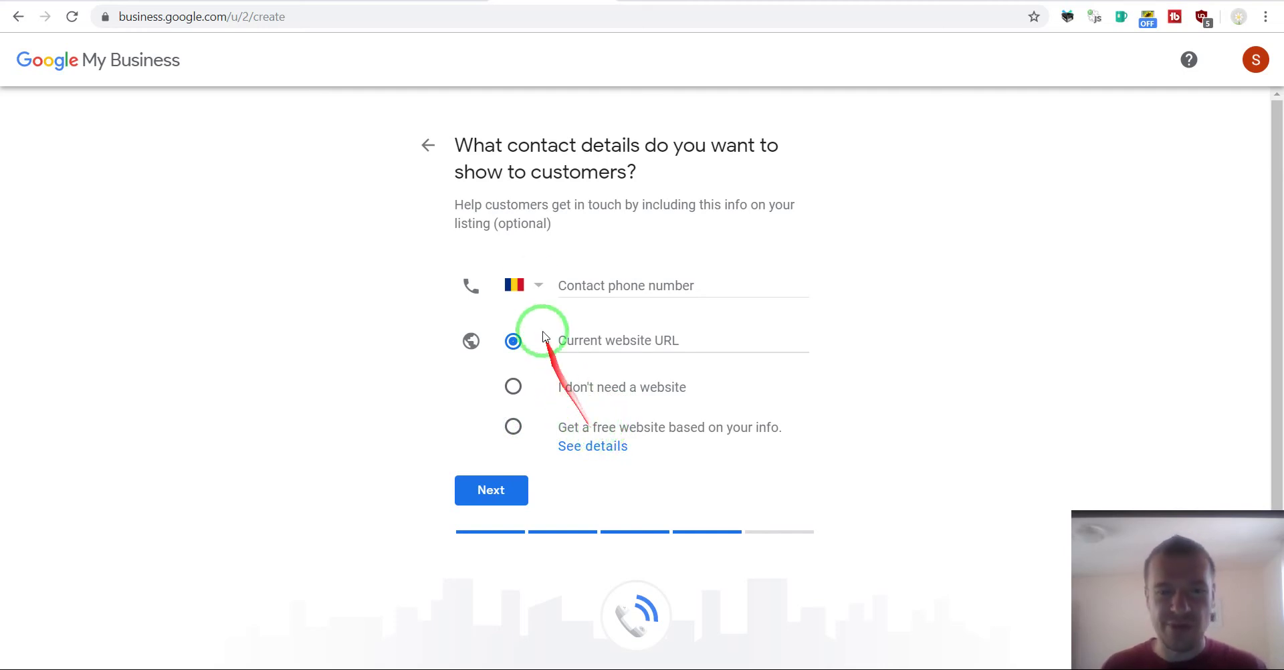
# Skip the optional contact details and decline personalized tips and recommendations from Google
pyautogui.click(489, 495)
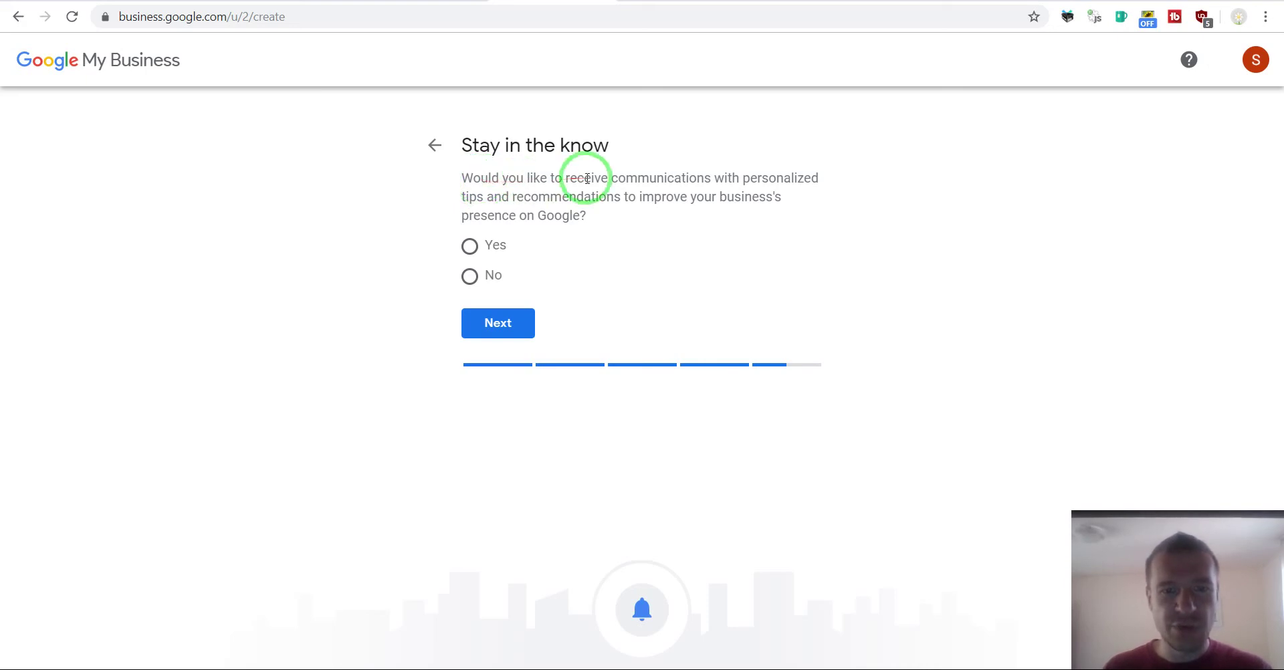
pyautogui.click(471, 278)
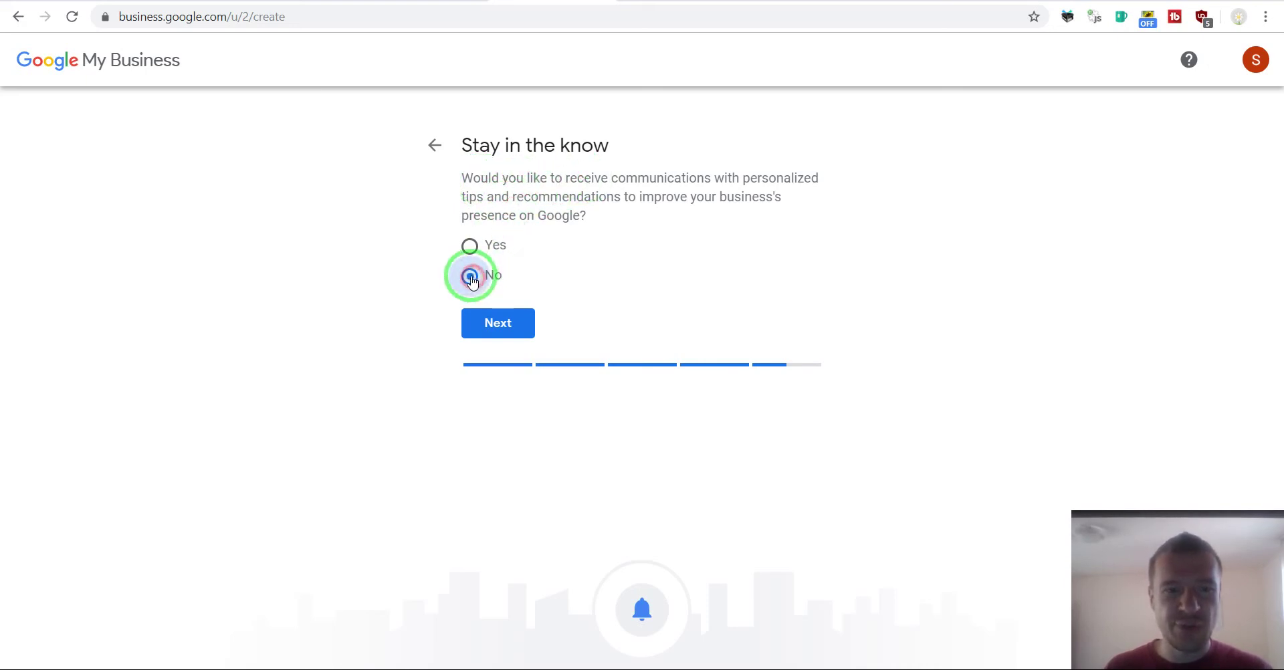
pyautogui.click(487, 325)
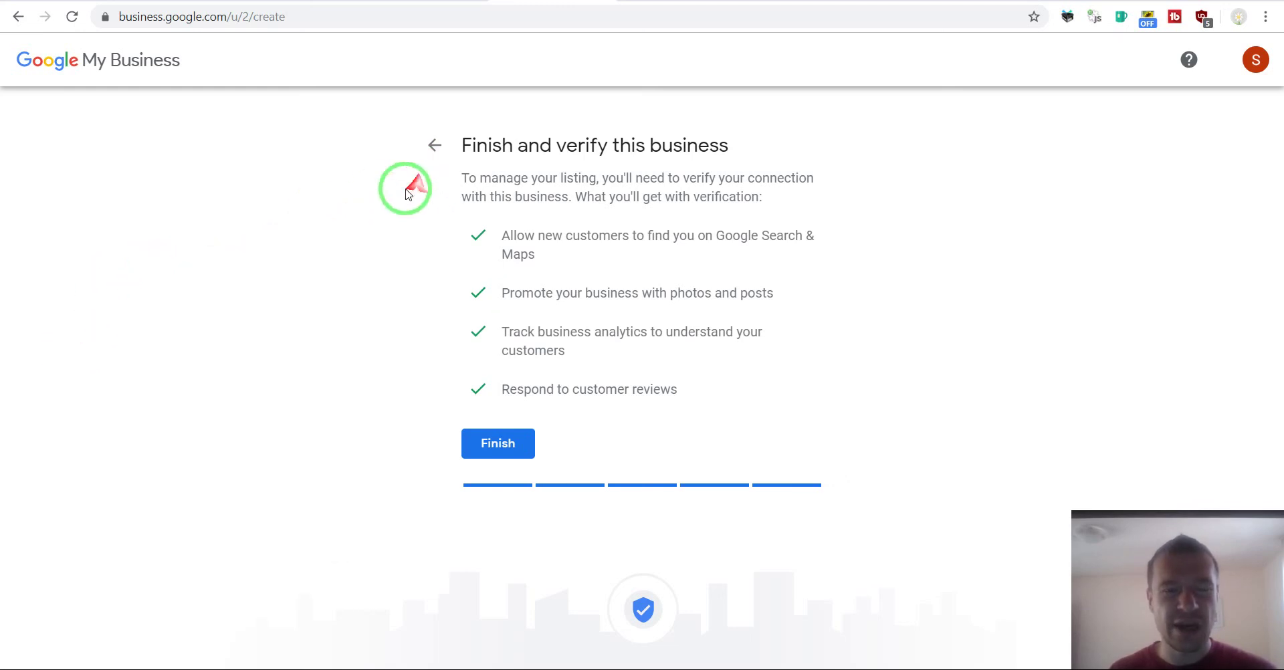
# View the CodeRevolution portfolio on CodeCanyon and return to the Google My Business verification page
pyautogui.click(632, 1)
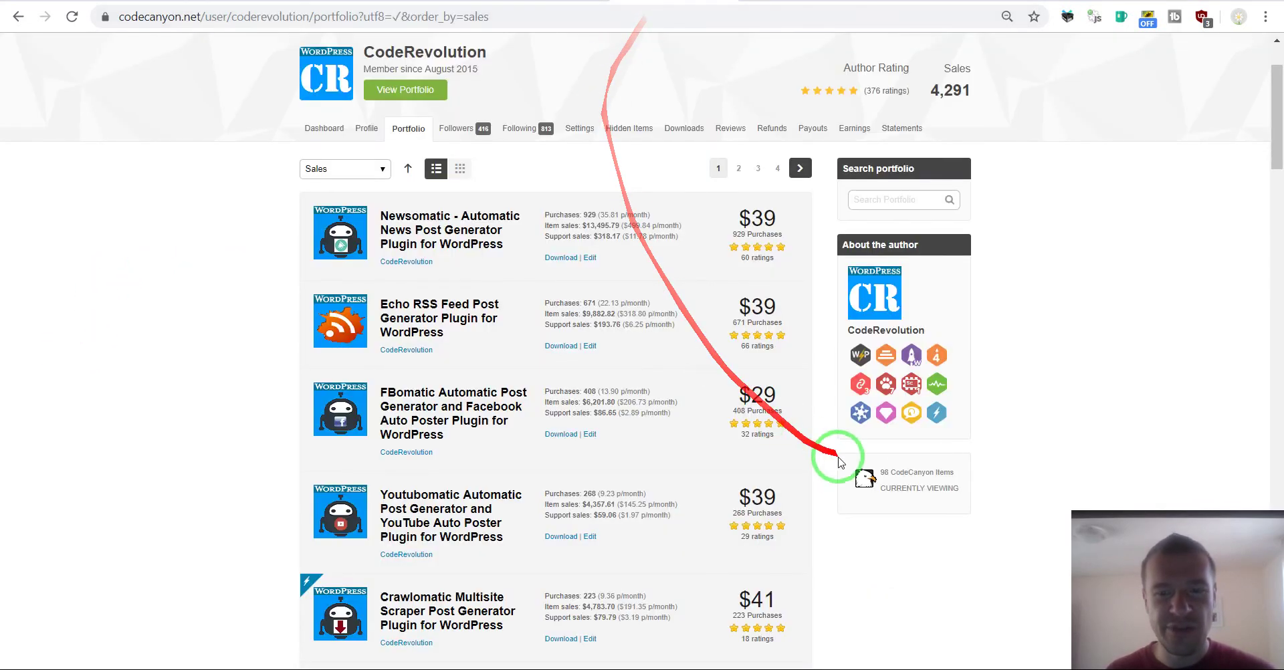
pyautogui.doubleClick(883, 472)
pyautogui.click(198, 280)
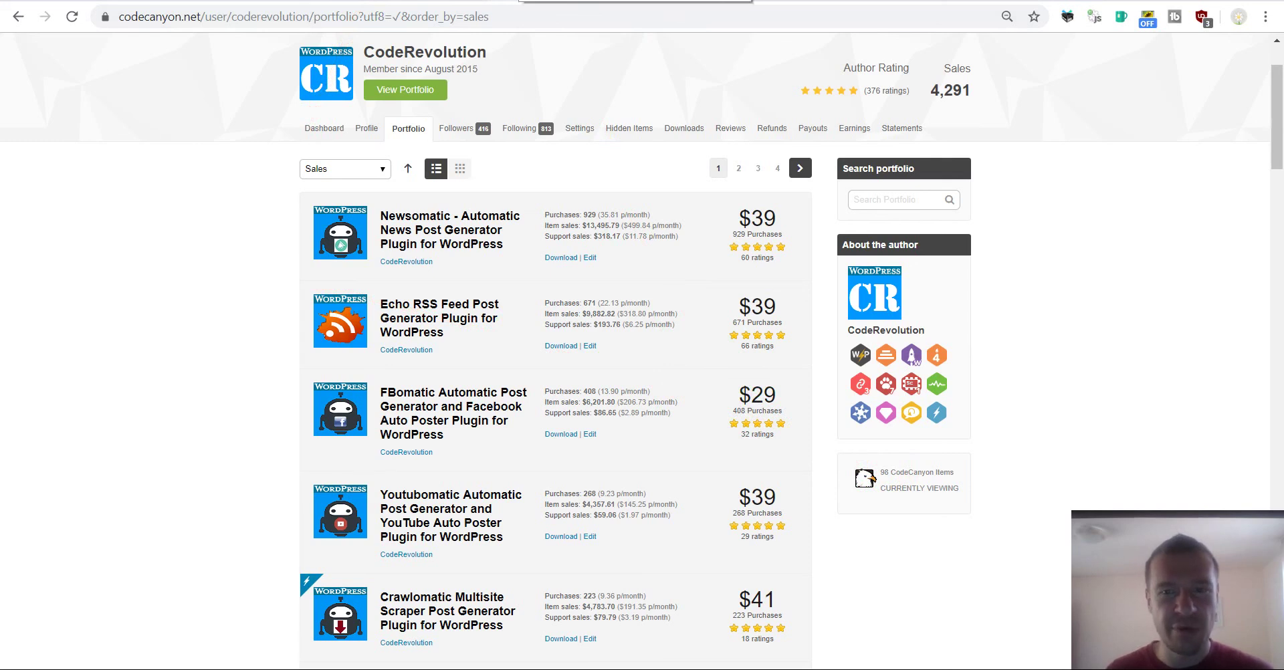
pyautogui.click(516, 1)
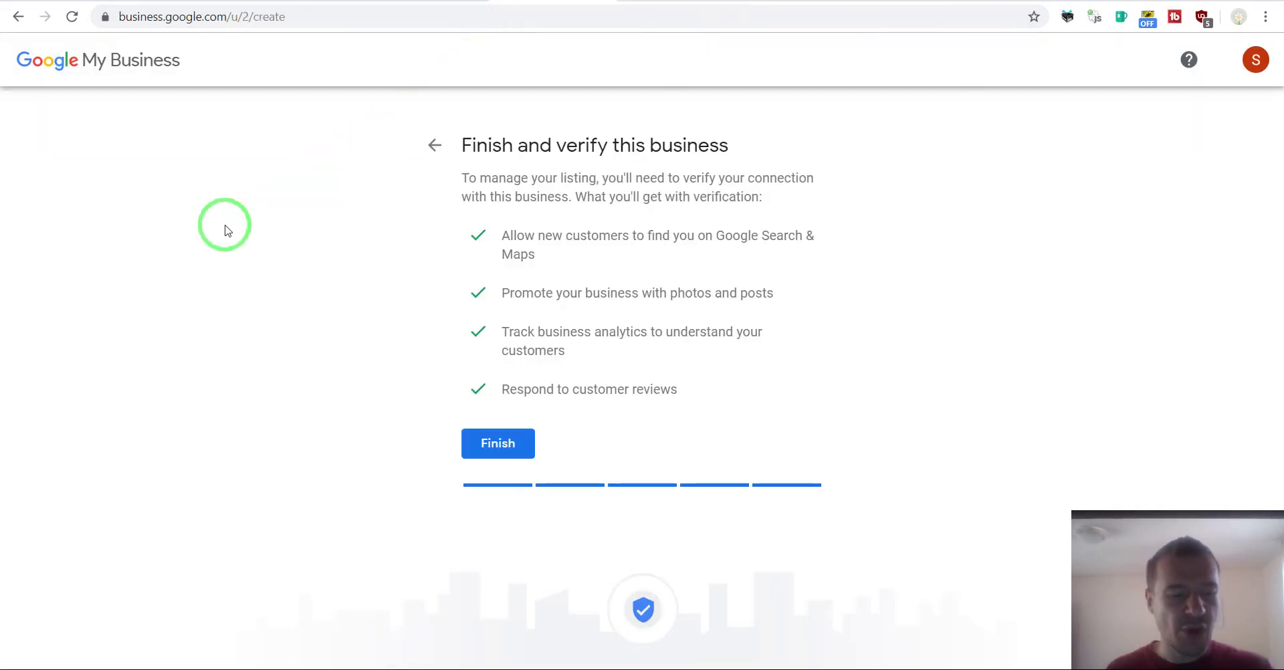